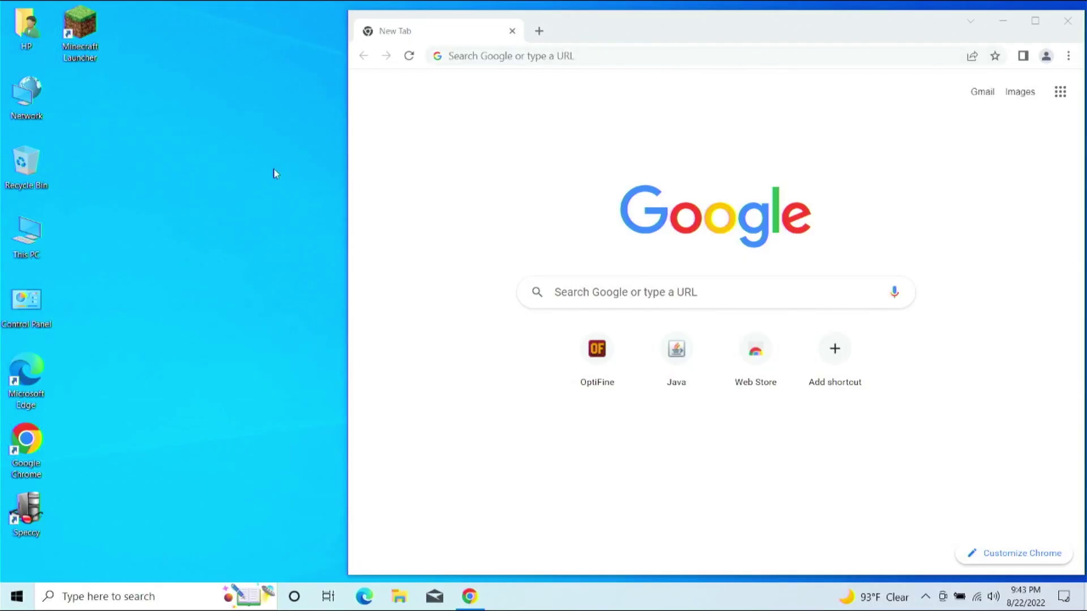
# Launch Google Chrome from the taskbar and select its address bar
pyautogui.click(40, 446)
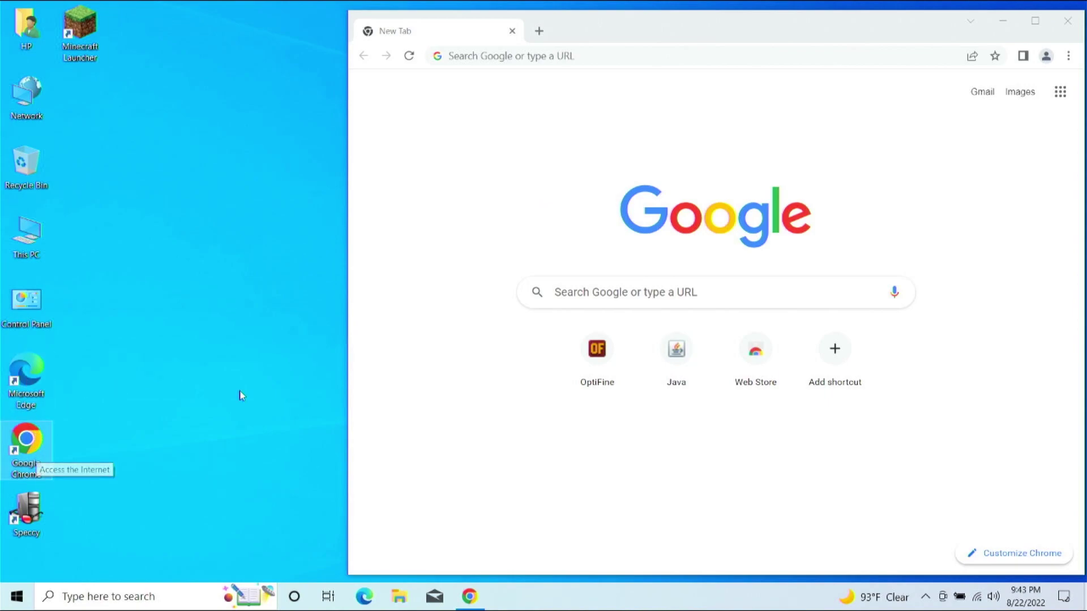
pyautogui.click(581, 56)
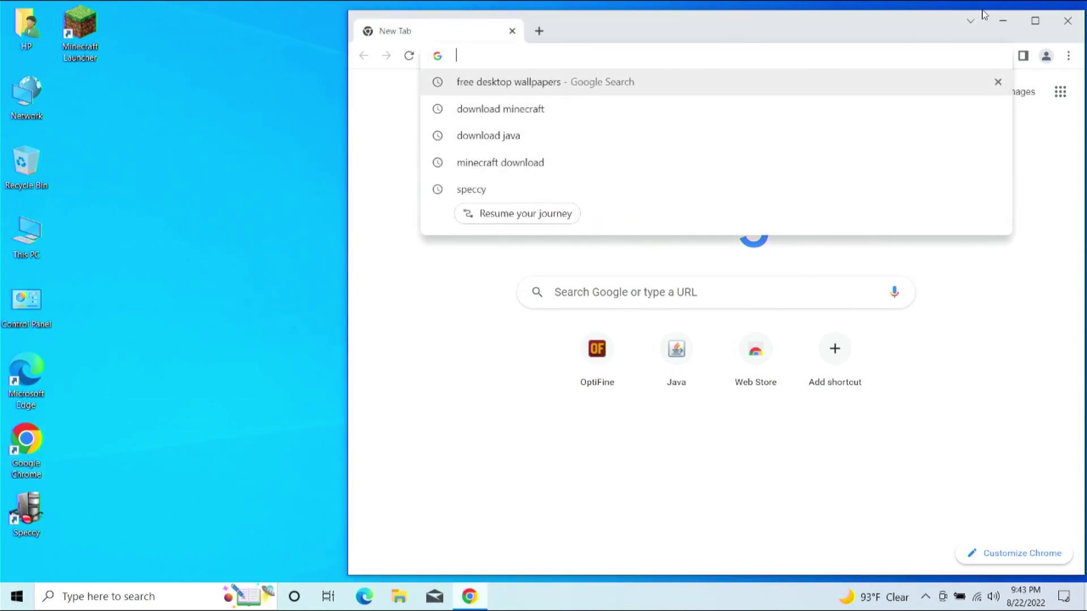
# Maximize the Chrome window and go to gmail.com
pyautogui.click(1035, 21)
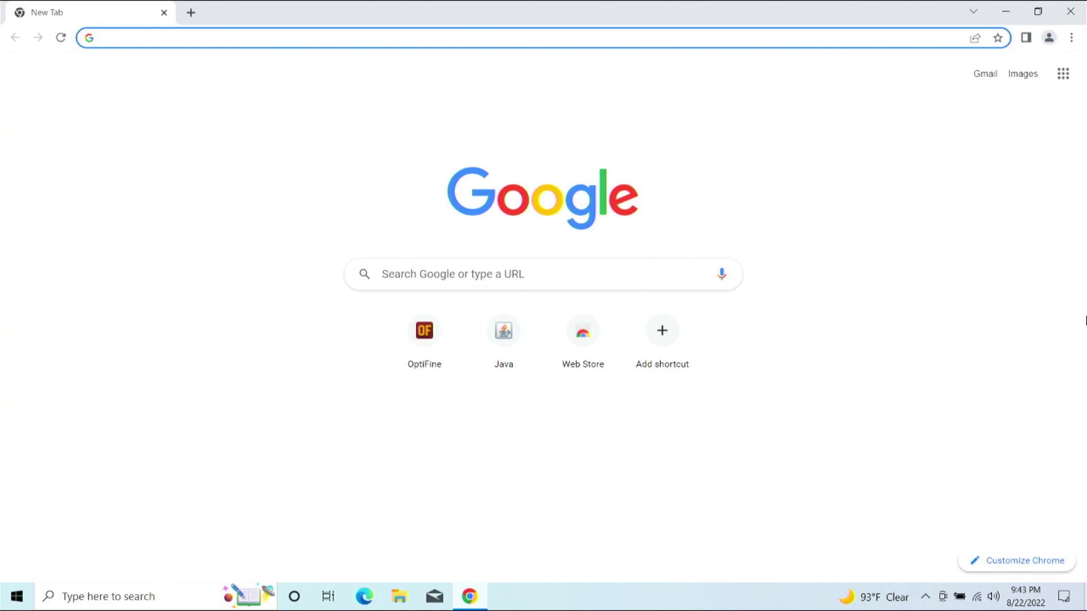
pyautogui.write('gmail.com')
pyautogui.press('Return')
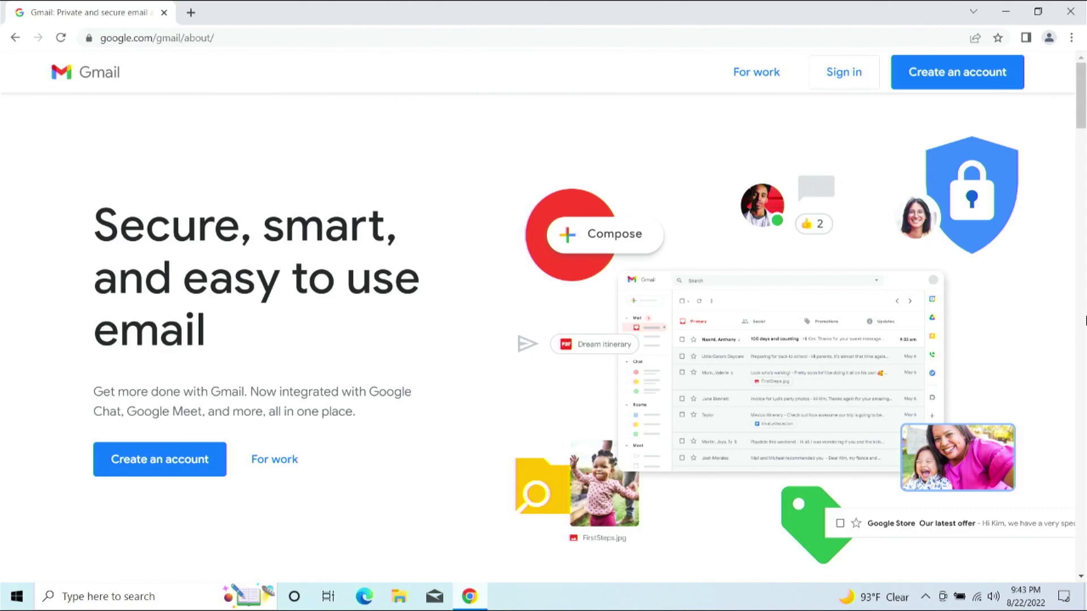
# Start a new Google account and enter the first and last name, fixing a typo
pyautogui.click(936, 74)
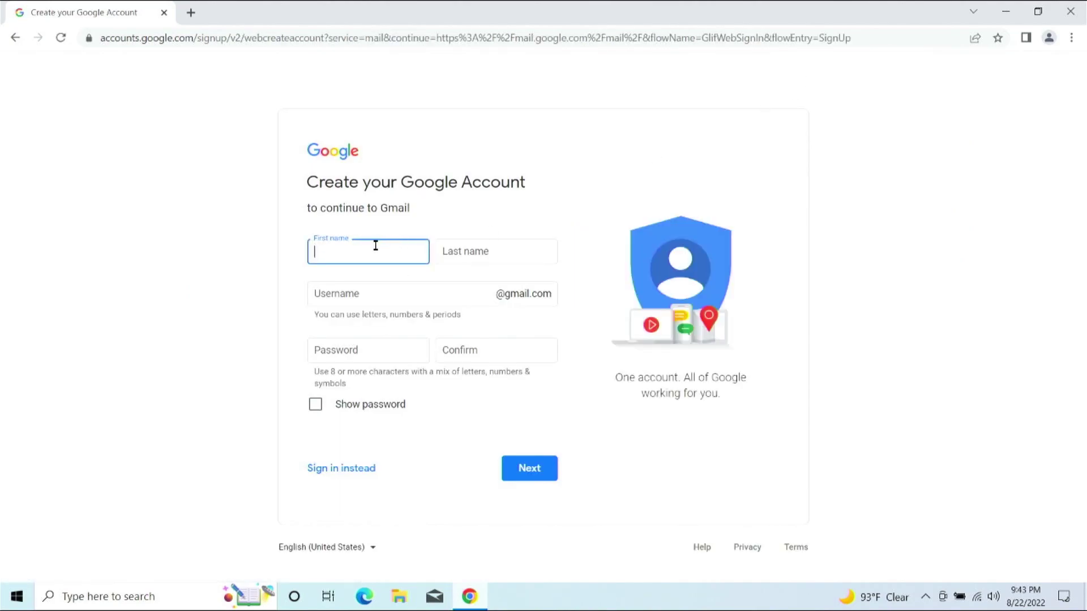
pyautogui.write('TechOn')
pyautogui.press('Tab')
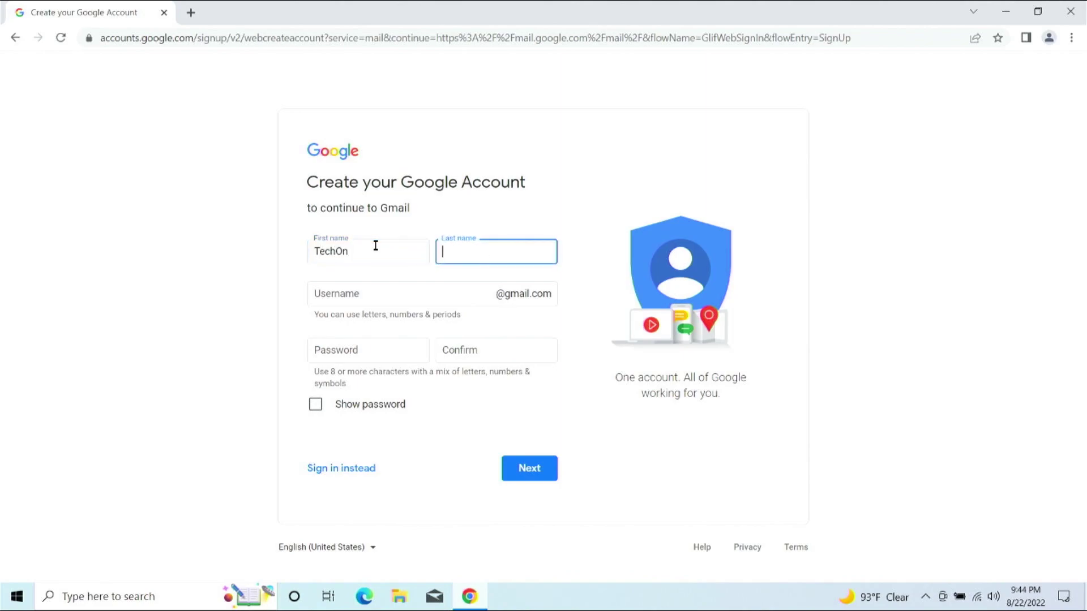
pyautogui.write('Tech')
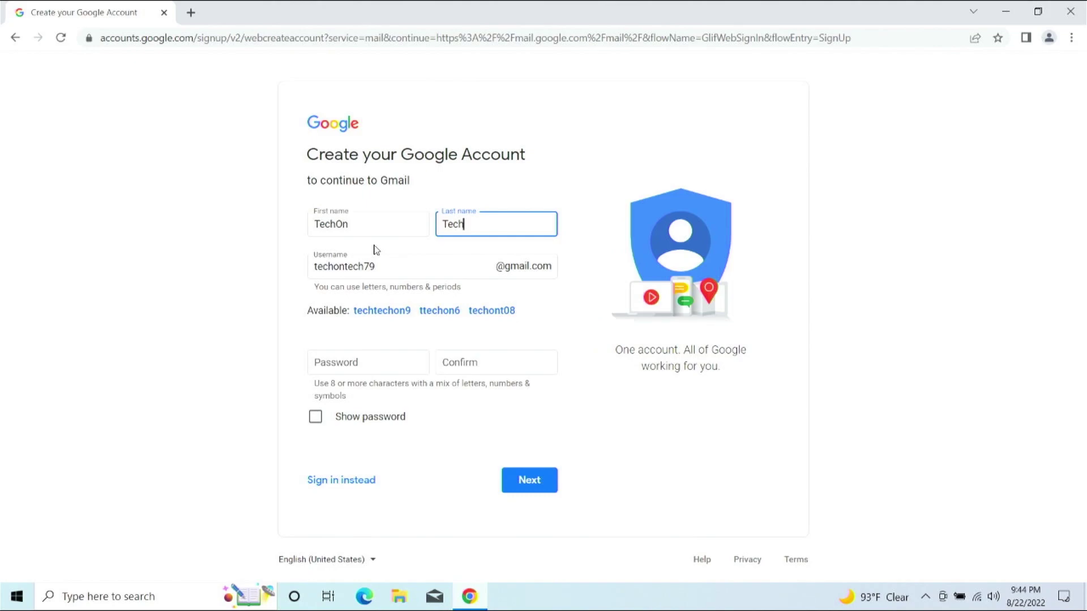
pyautogui.write('Test')
# Edit the suggested username, trimming its digits to form the desired Gmail address
pyautogui.click(398, 266)
pyautogui.press('BackSpace')
pyautogui.press('BackSpace')
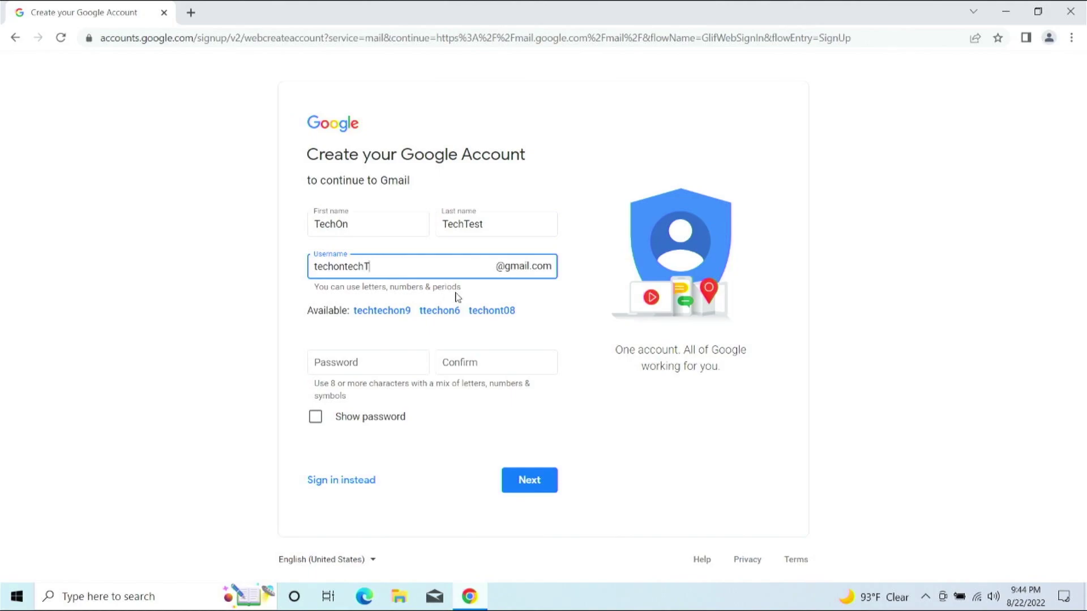
pyautogui.write('Tes')
pyautogui.press('BackSpace')
pyautogui.press('BackSpace')
pyautogui.press('BackSpace')
pyautogui.write('tets')
pyautogui.press('BackSpace')
pyautogui.press('BackSpace')
pyautogui.write('s')
pyautogui.click(589, 328)
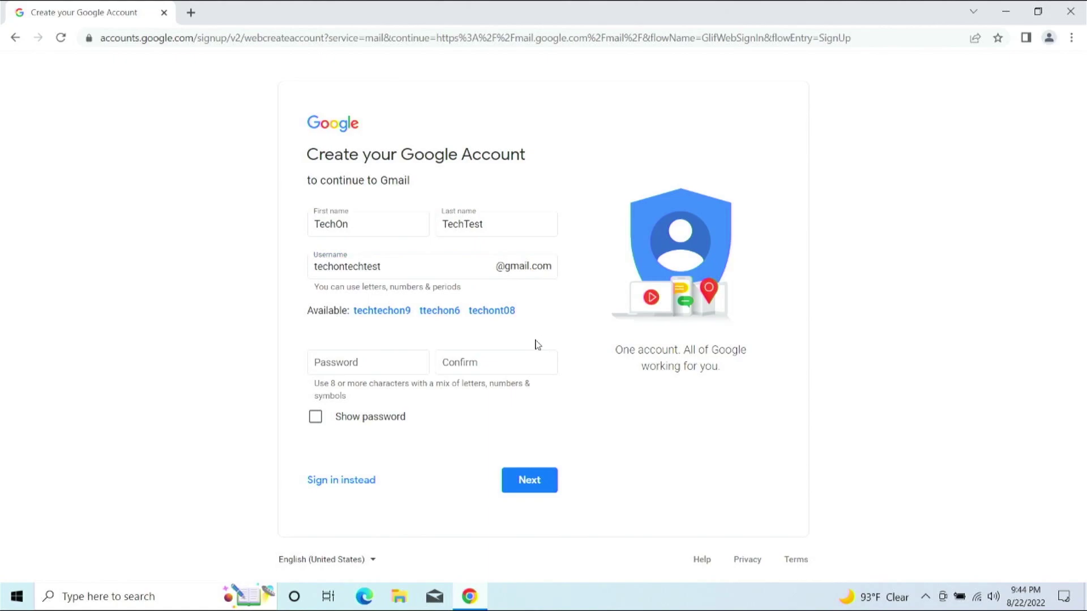
# Fill in the account password in both the Password and Confirm fields
pyautogui.click(371, 366)
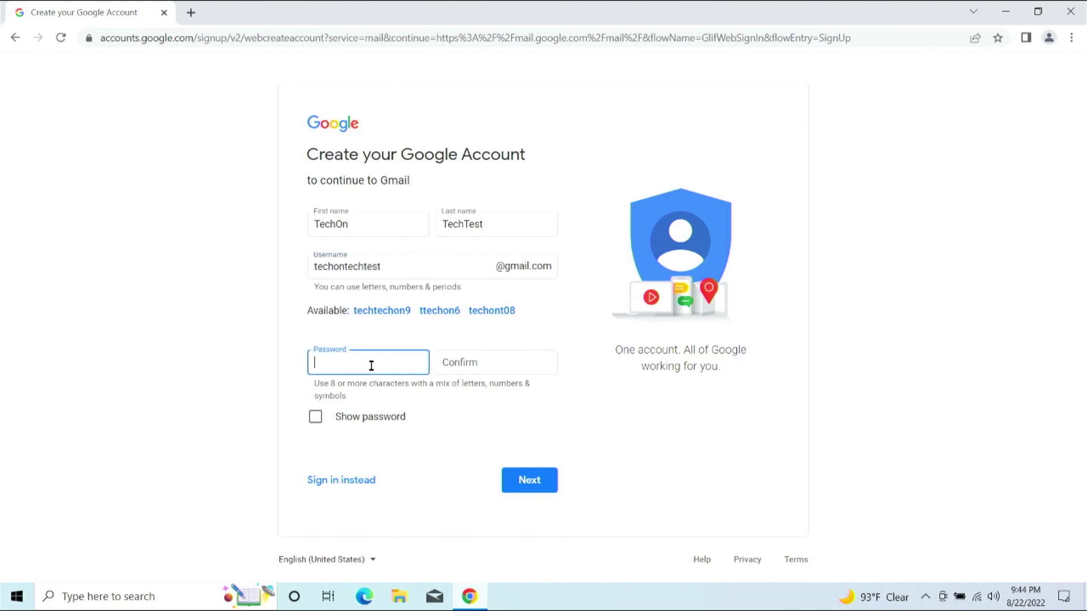
pyautogui.click(483, 366)
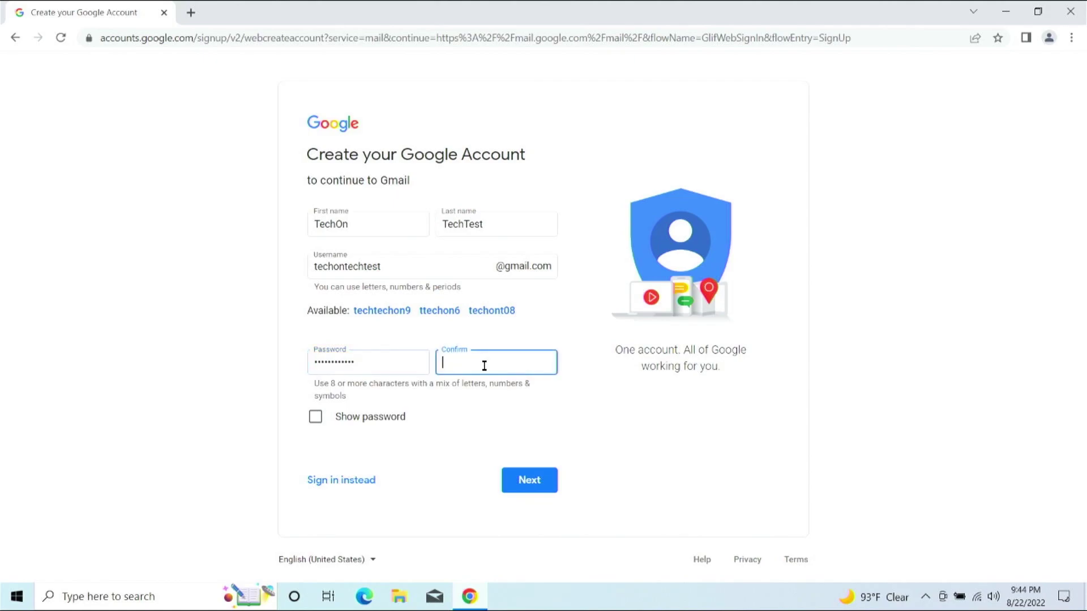
pyautogui.click(388, 361)
pyautogui.click(529, 355)
# Open Notepad and type the account password, correcting its first character
pyautogui.click(108, 595)
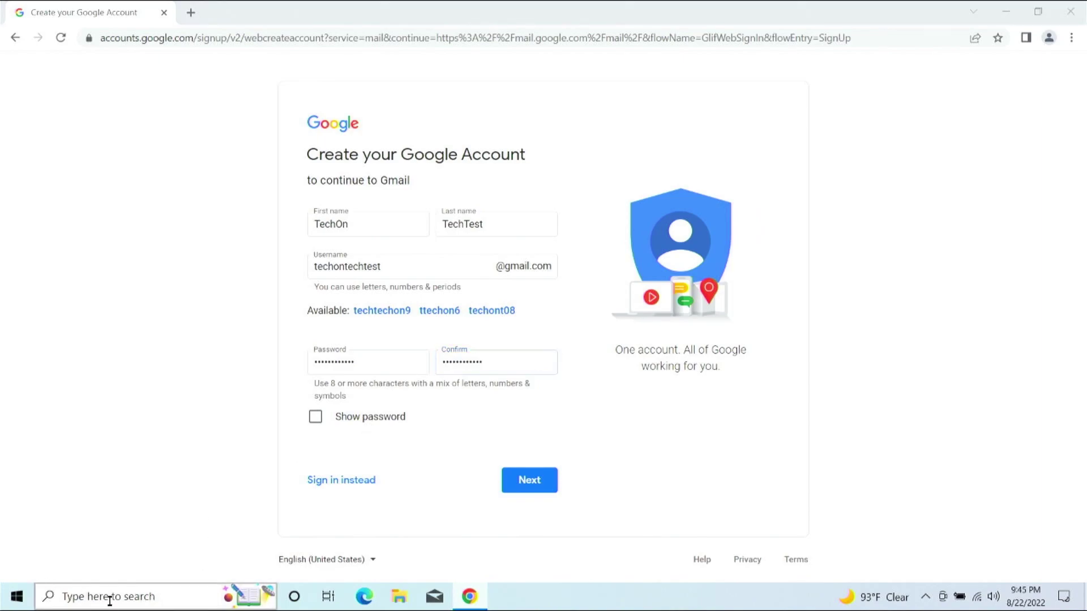
pyautogui.write('note')
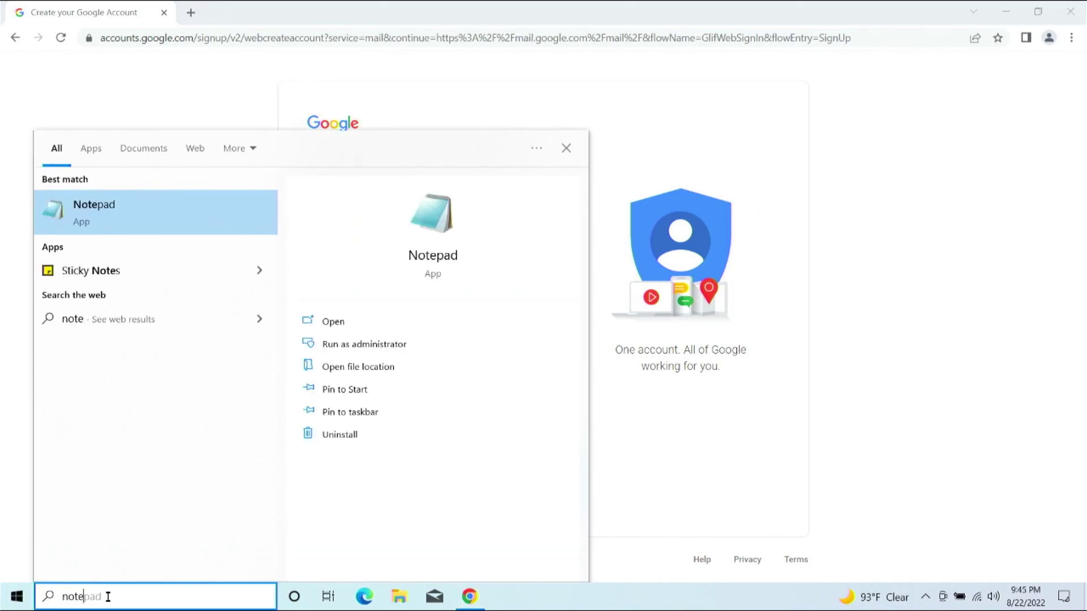
pyautogui.press('Return')
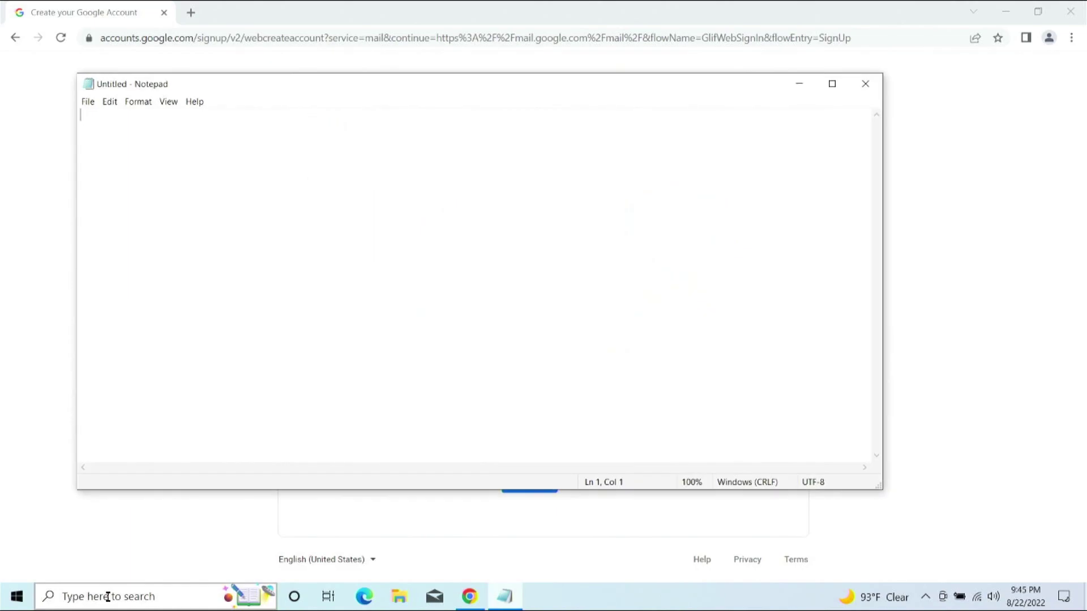
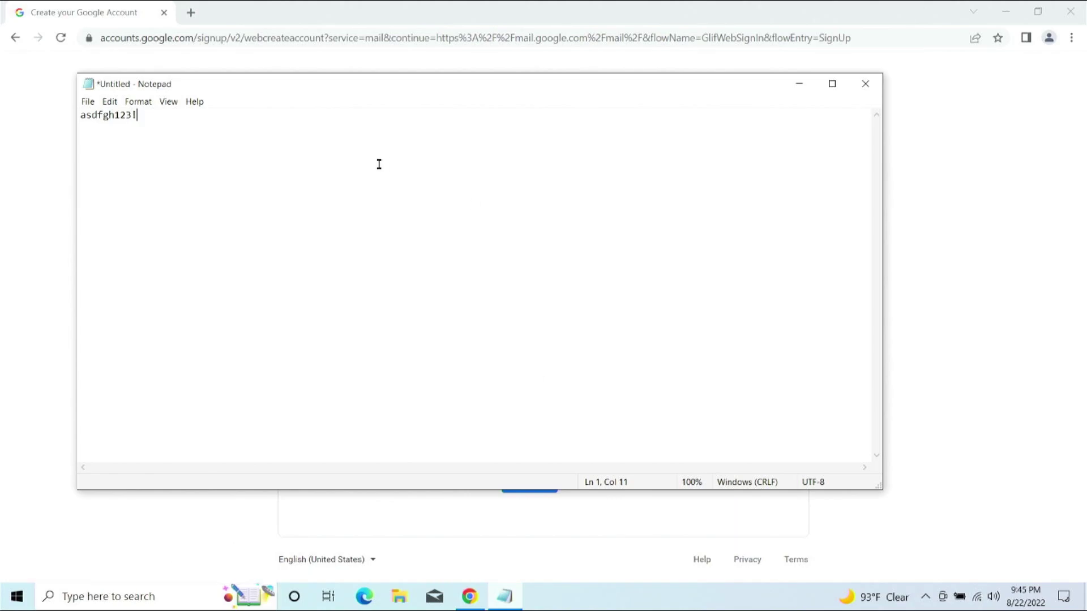
pyautogui.press('Left')
pyautogui.press('Left')
pyautogui.press('Left')
pyautogui.press('Left')
pyautogui.press('Left')
pyautogui.press('BackSpace')
pyautogui.write('!')
pyautogui.press('BackSpace')
pyautogui.write('A')
# Look over the password line by selecting it, then close the Notepad window
pyautogui.click(151, 118)
pyautogui.moveTo(139, 119); pyautogui.dragTo(133, 117)
pyautogui.click(192, 117)
pyautogui.moveTo(192, 117); pyautogui.dragTo(3, 131)
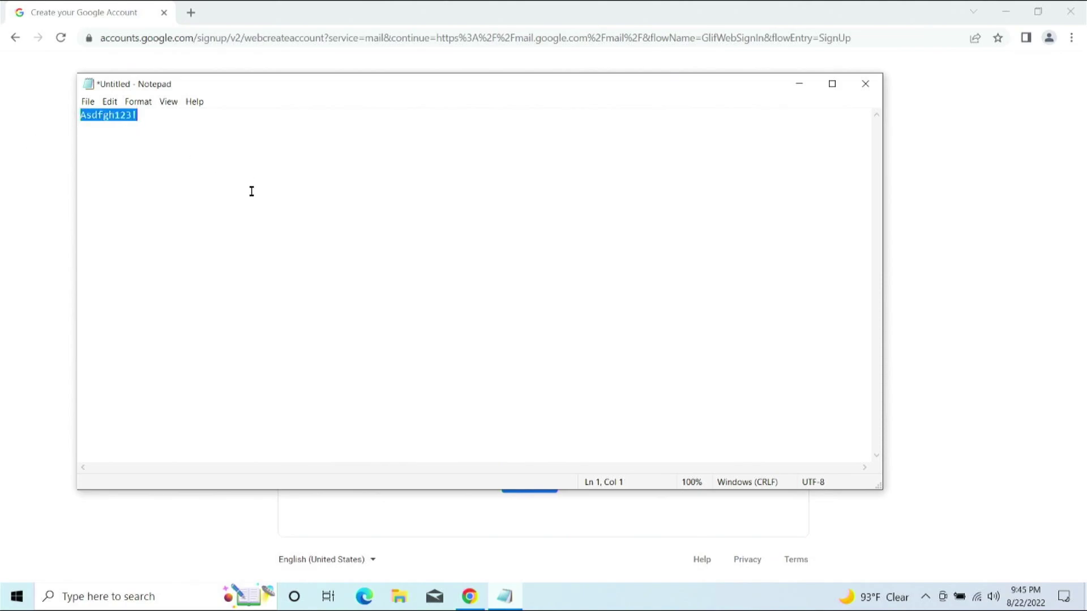
pyautogui.click(198, 153)
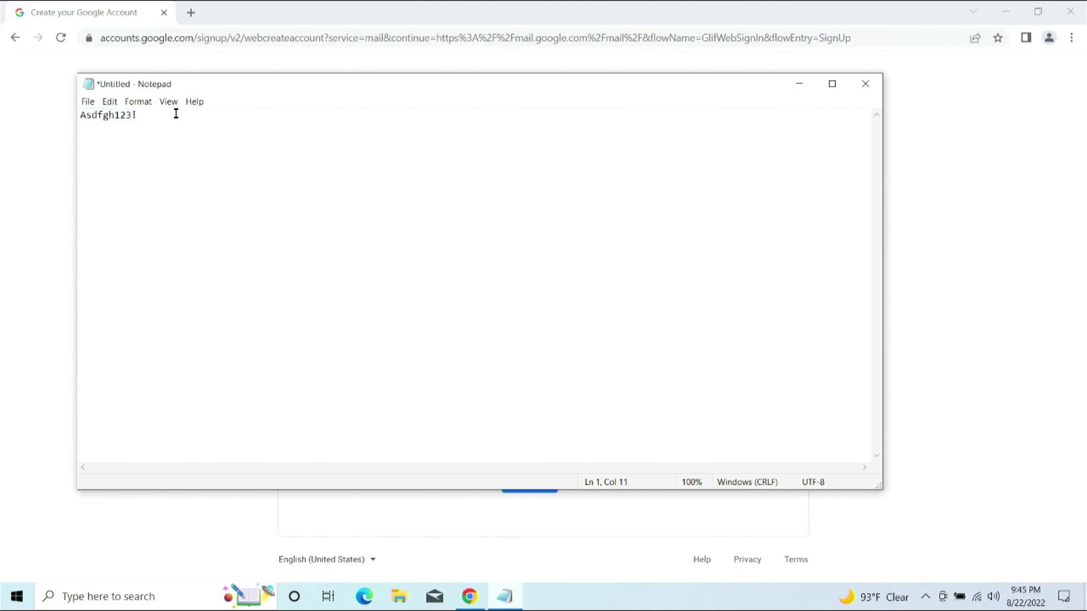
pyautogui.click(876, 86)
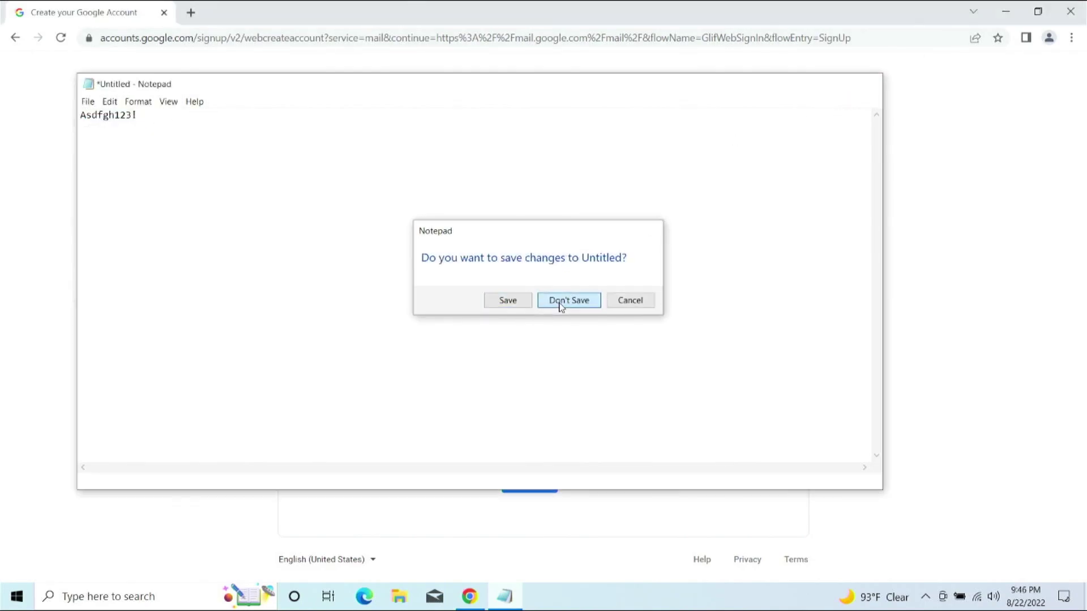
# Discard the Notepad note without saving and submit the Google signup form
pyautogui.click(559, 304)
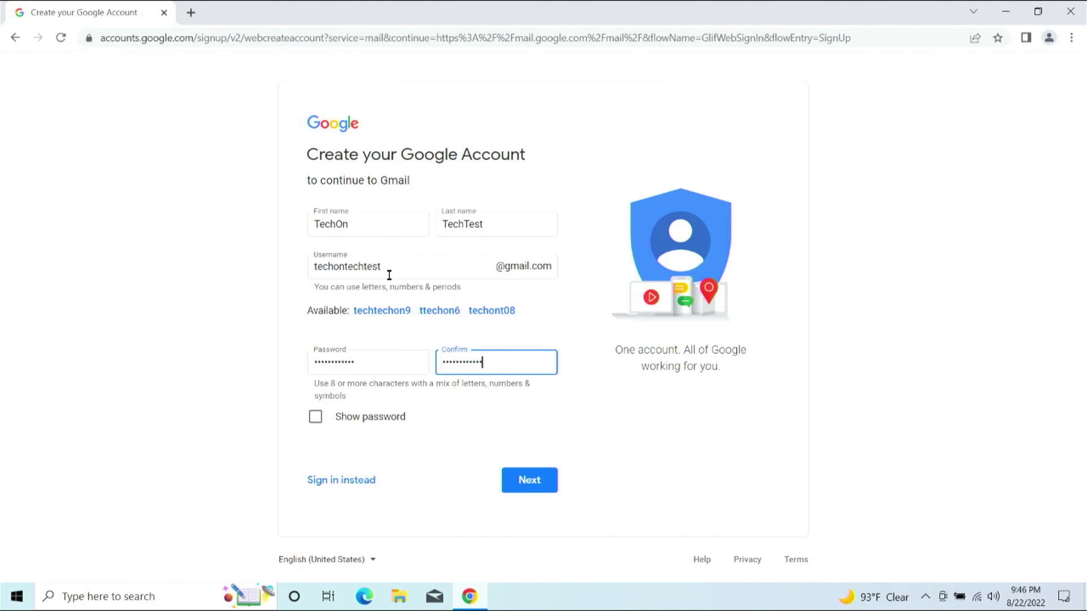
pyautogui.click(536, 484)
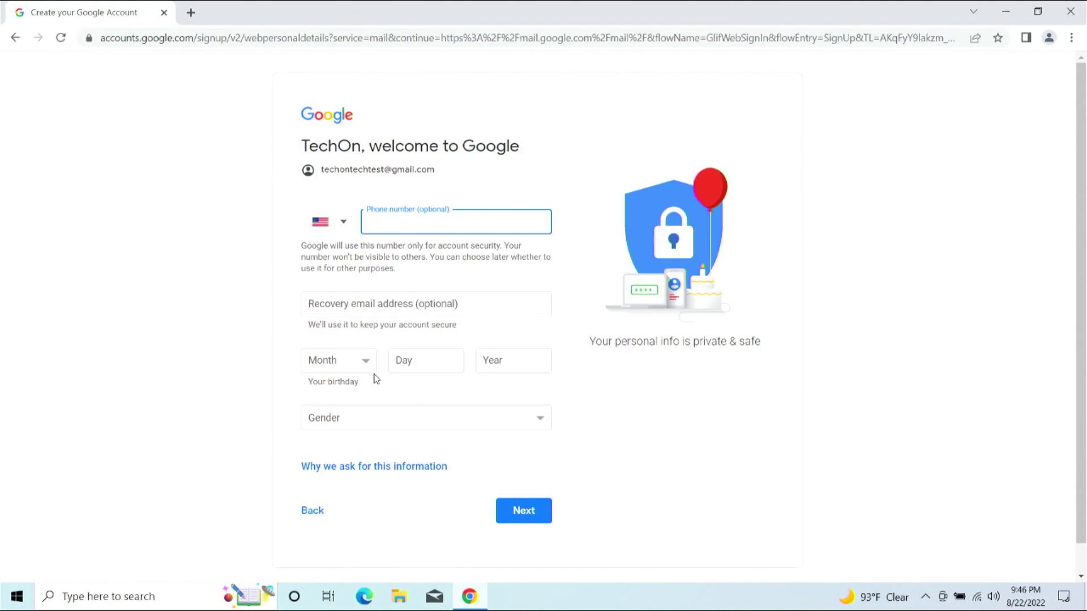
pyautogui.click(405, 304)
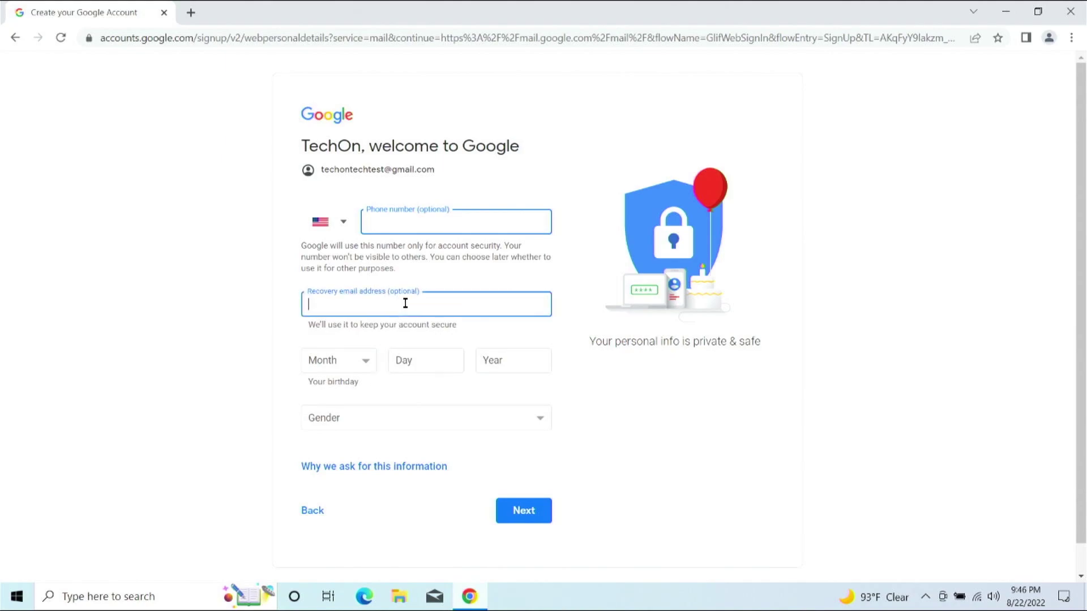
pyautogui.click(441, 224)
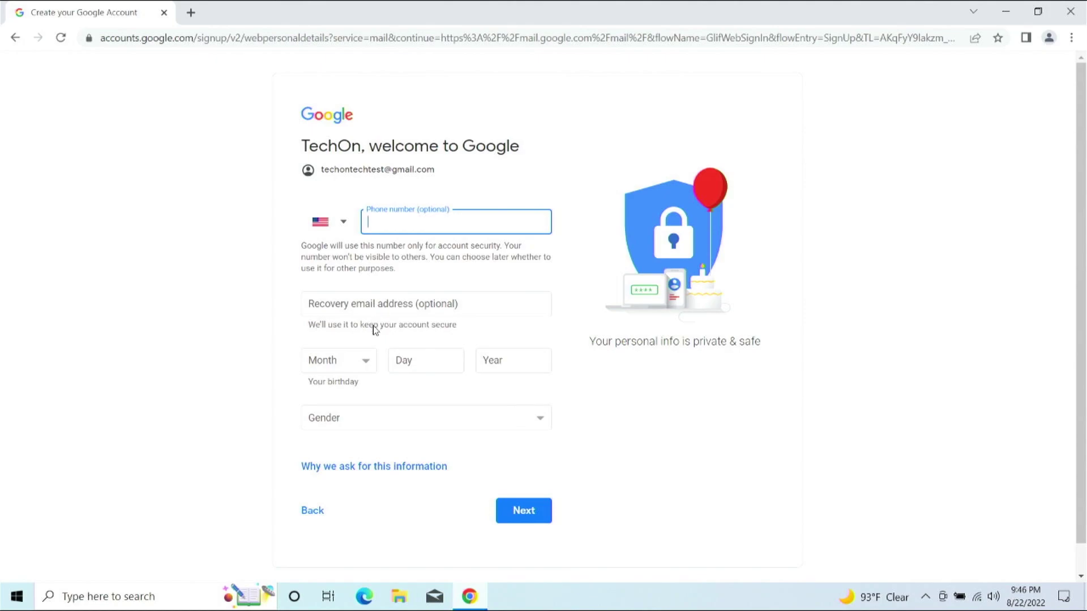
pyautogui.click(365, 363)
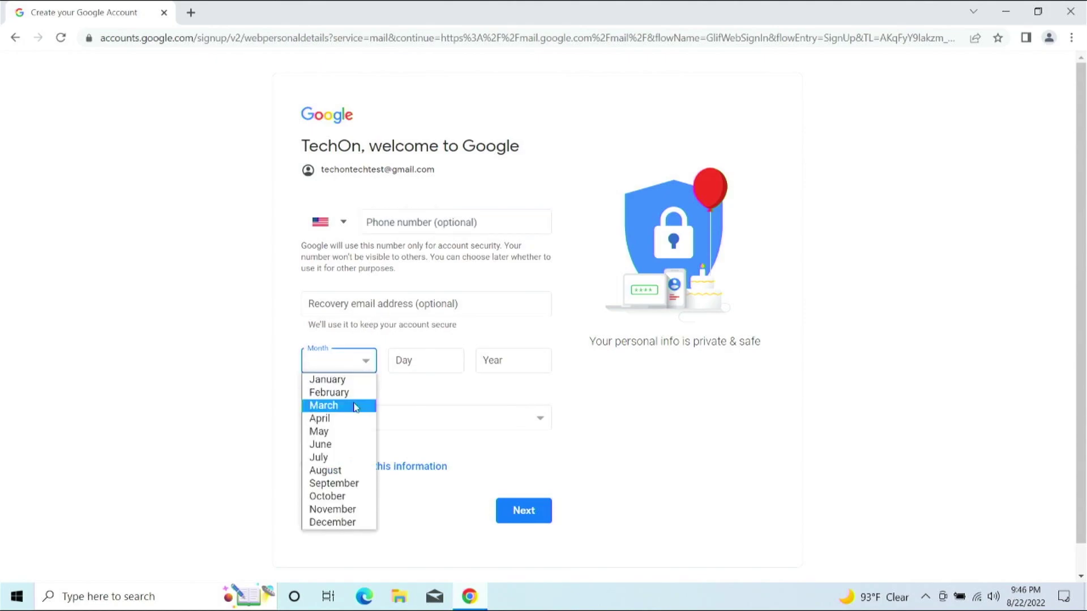
pyautogui.click(362, 381)
pyautogui.click(419, 364)
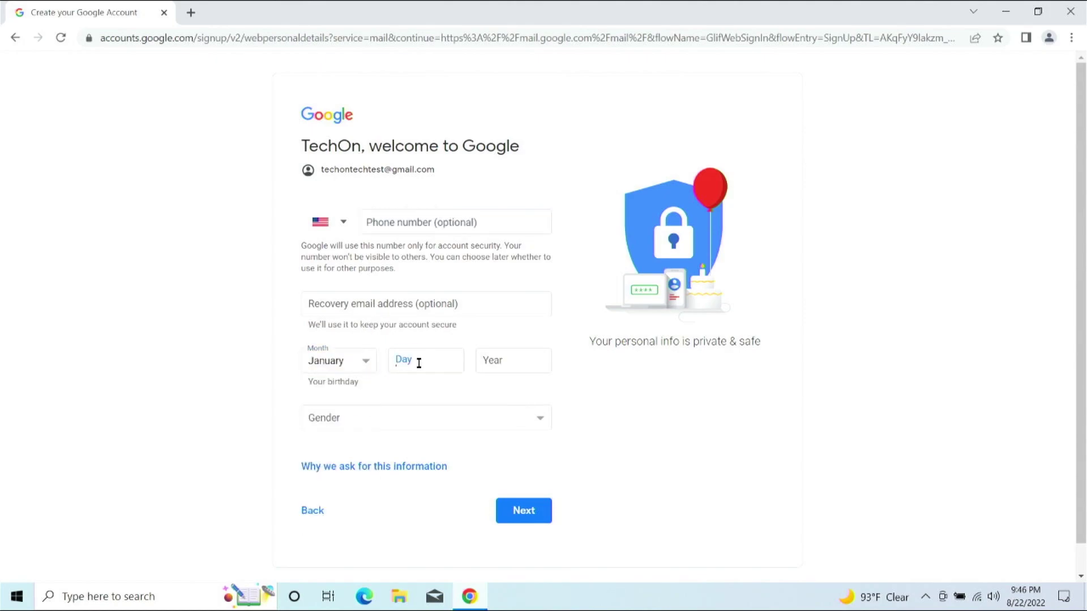
pyautogui.write('10')
pyautogui.click(523, 360)
pyautogui.write('1981')
pyautogui.click(495, 418)
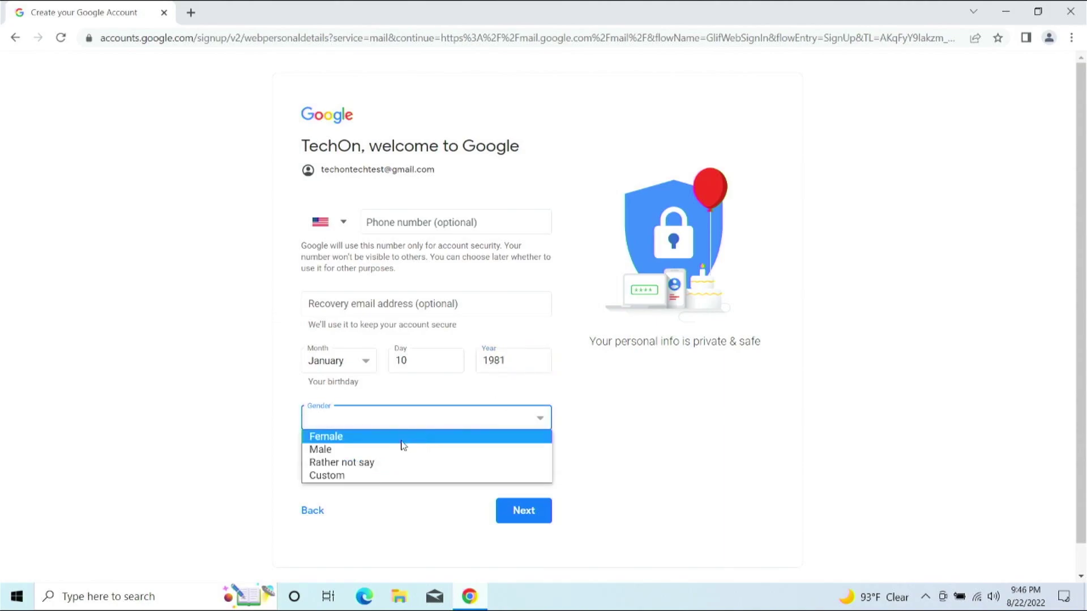
pyautogui.click(399, 450)
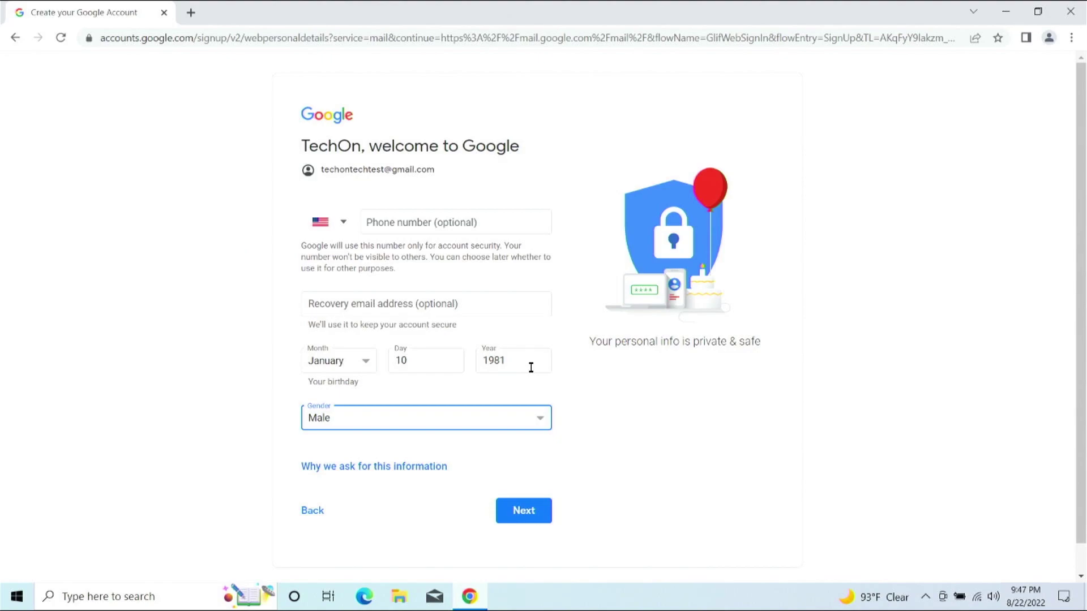
pyautogui.click(458, 300)
pyautogui.click(473, 224)
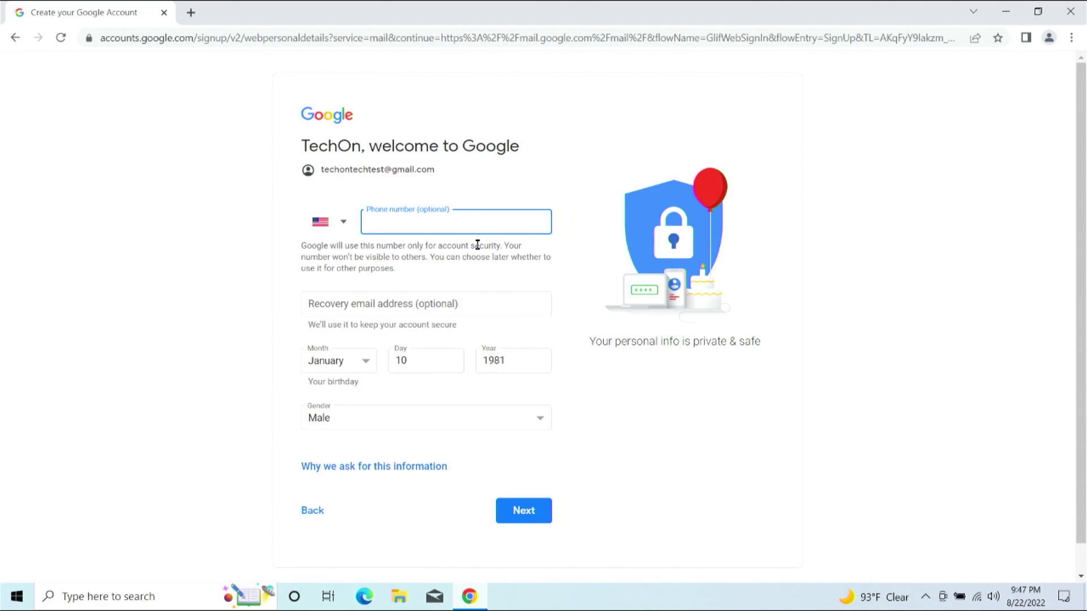
# Submit the personal details and accept Google's Privacy and Terms
pyautogui.click(526, 517)
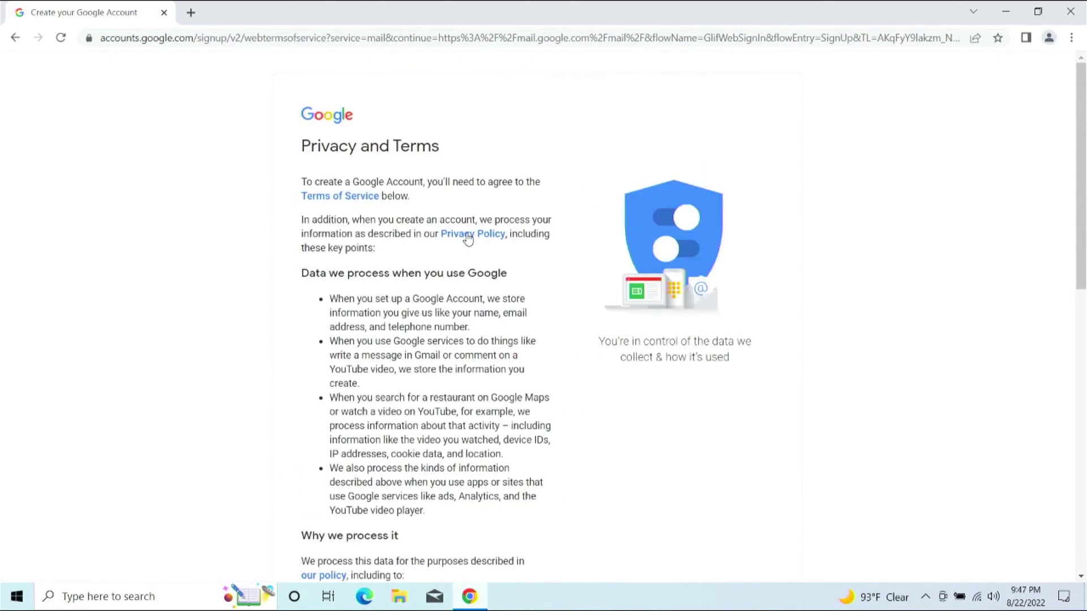
pyautogui.scroll(-6, 452, 249)
pyautogui.scroll(-5, 442, 251)
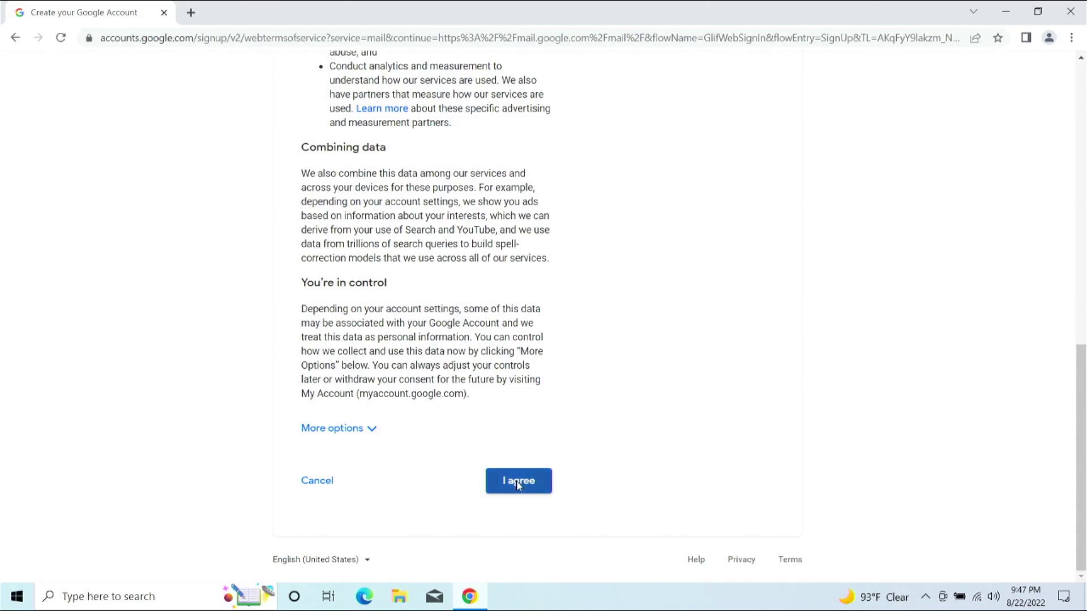
pyautogui.click(516, 480)
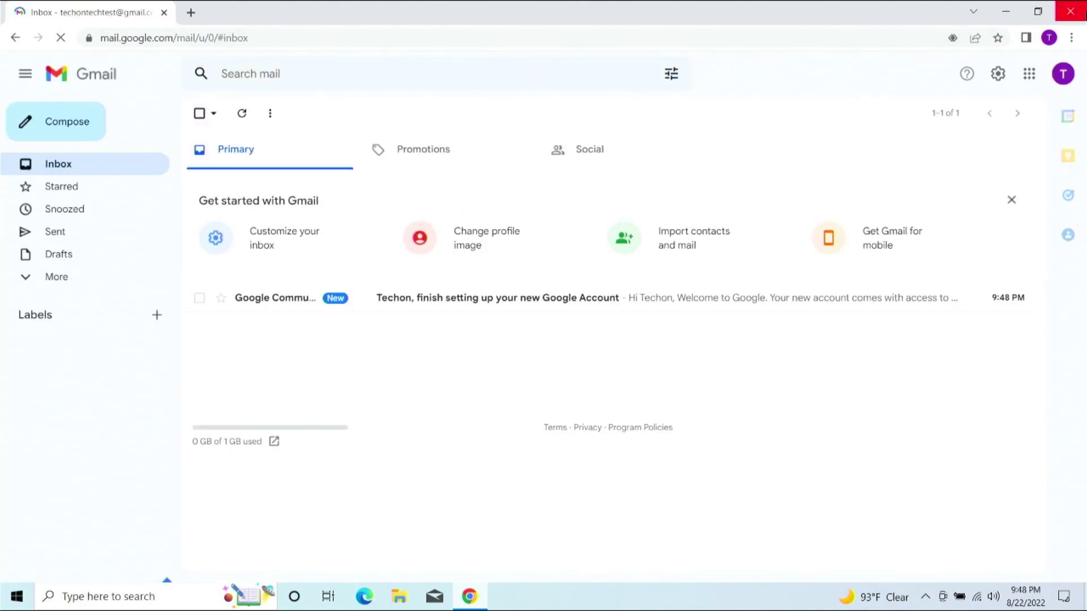
# Start a blank new message in Gmail and minimize its window
pyautogui.click(1063, 73)
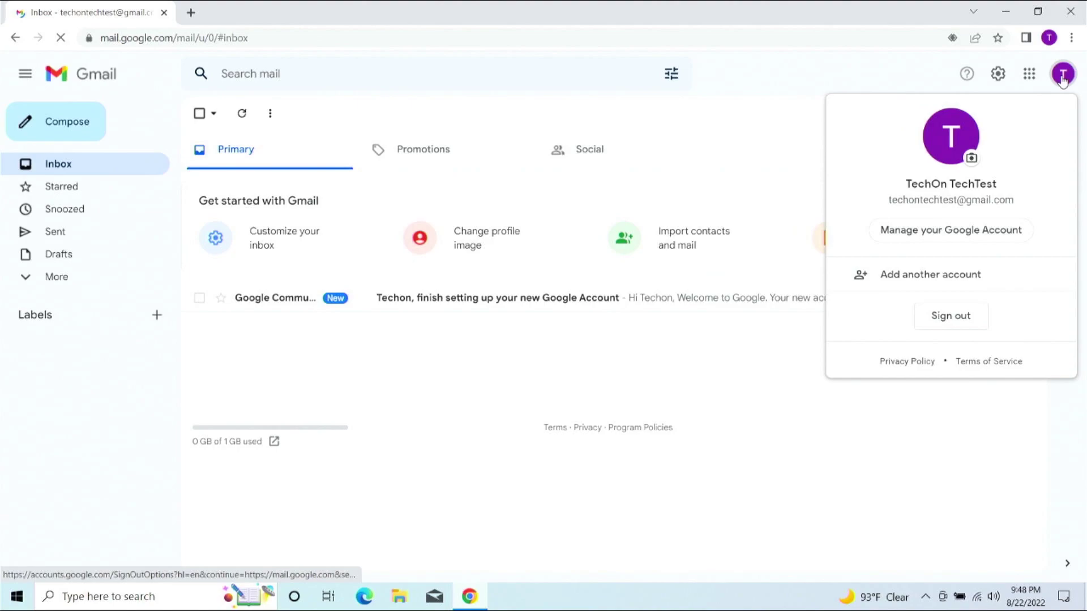
pyautogui.click(784, 113)
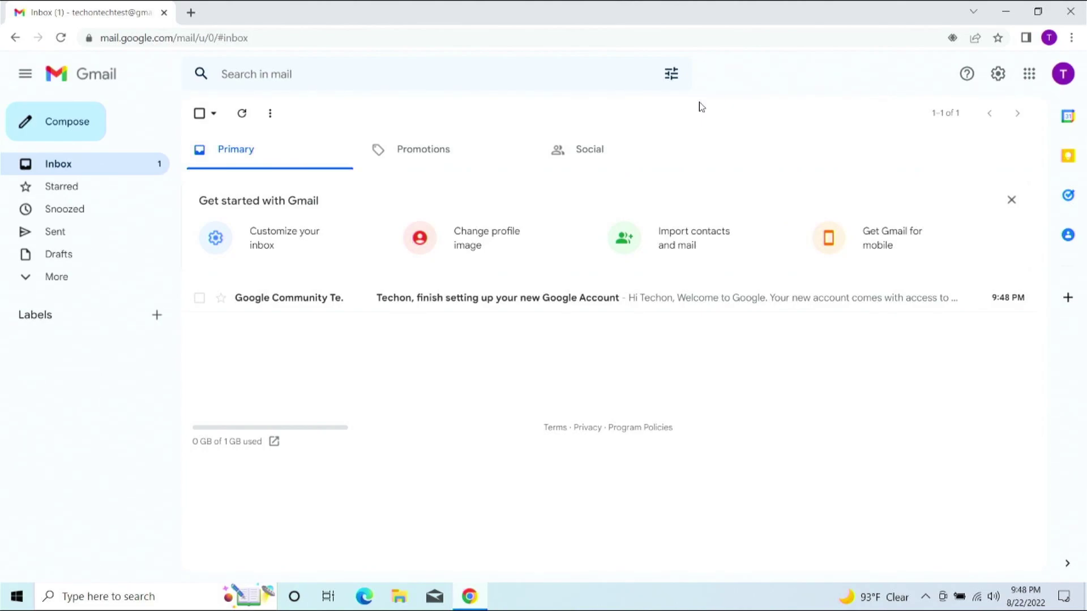
pyautogui.click(76, 119)
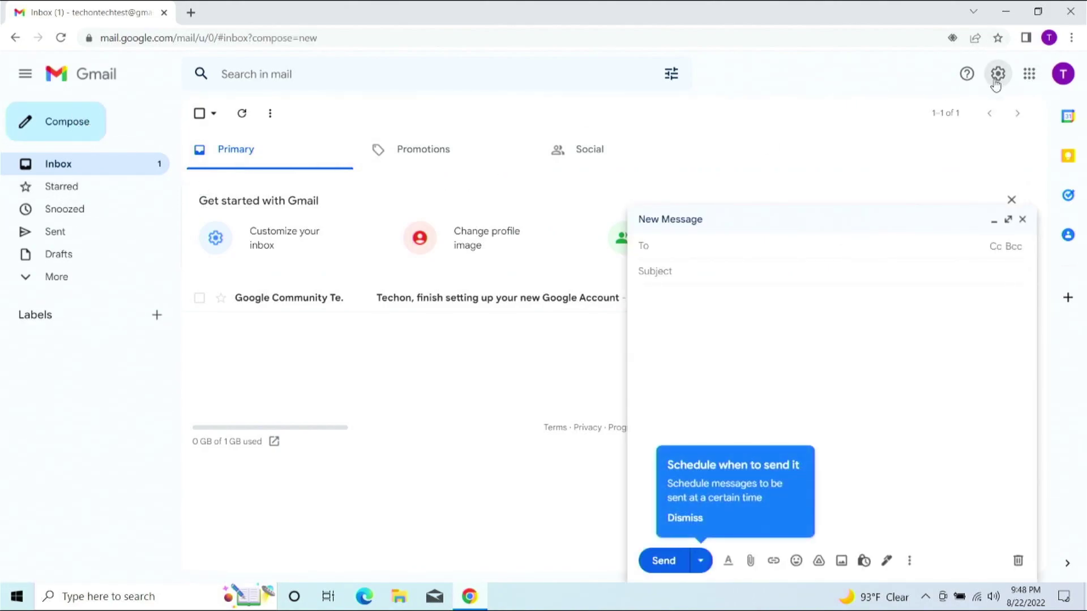
pyautogui.click(997, 75)
pyautogui.click(995, 82)
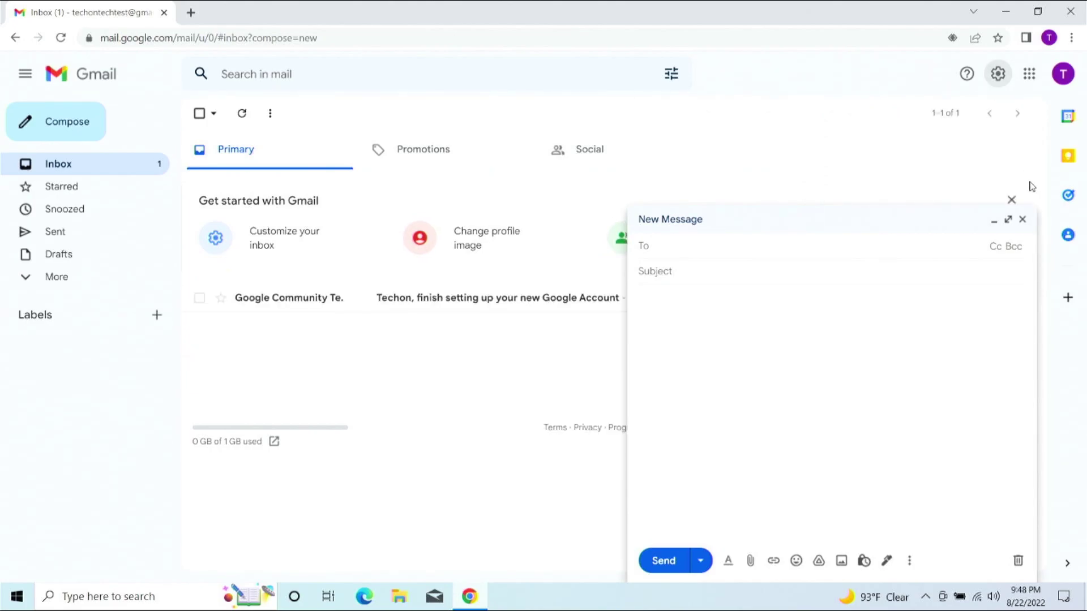
pyautogui.click(1007, 222)
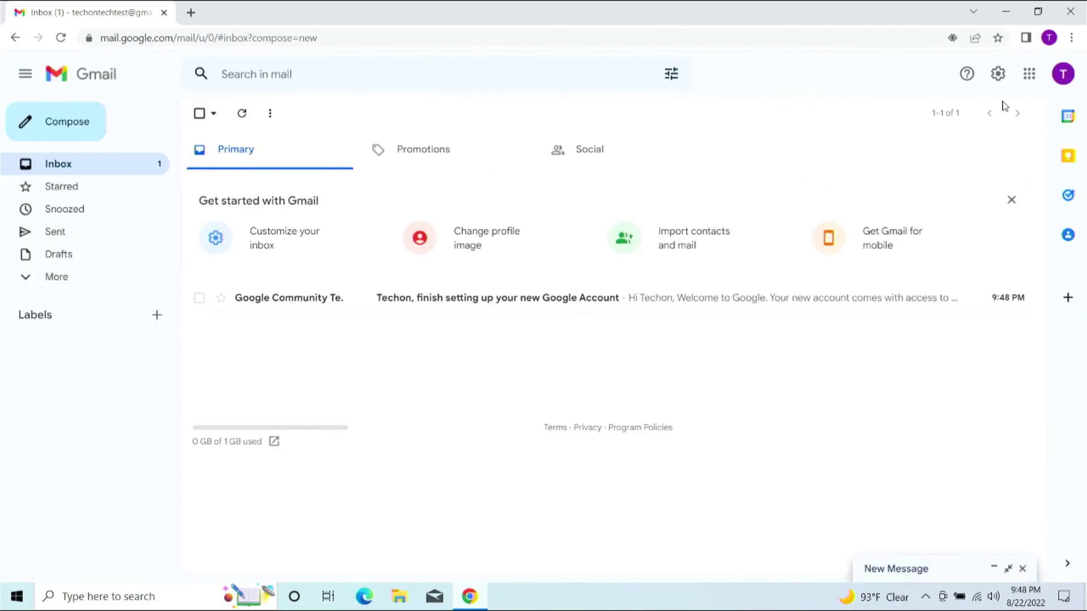
# Show the new account's profile card from the avatar at the top right
pyautogui.click(992, 77)
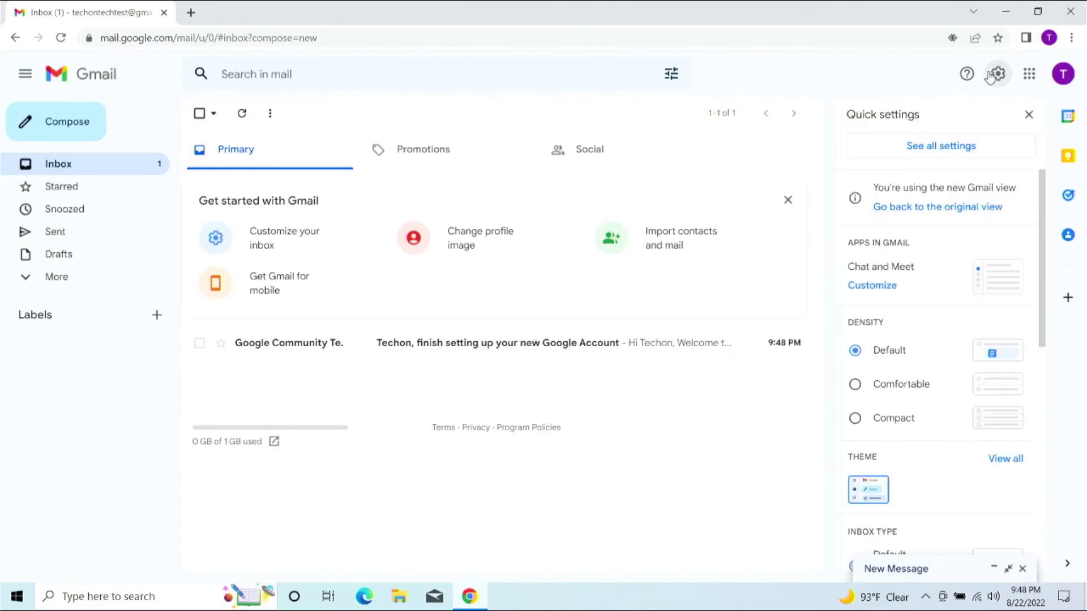
pyautogui.click(1062, 74)
pyautogui.click(992, 79)
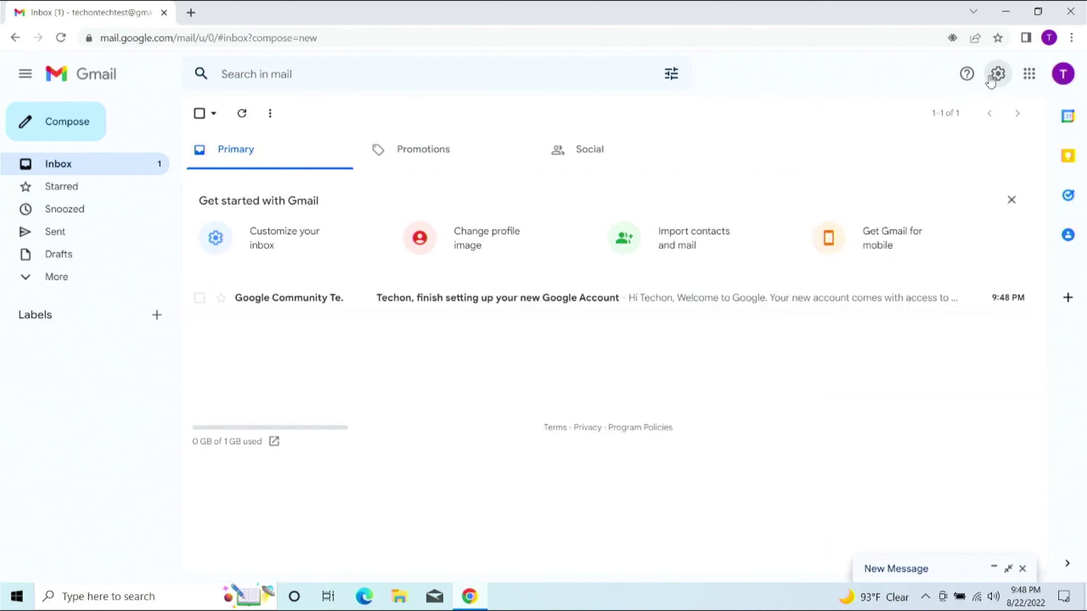
pyautogui.click(991, 81)
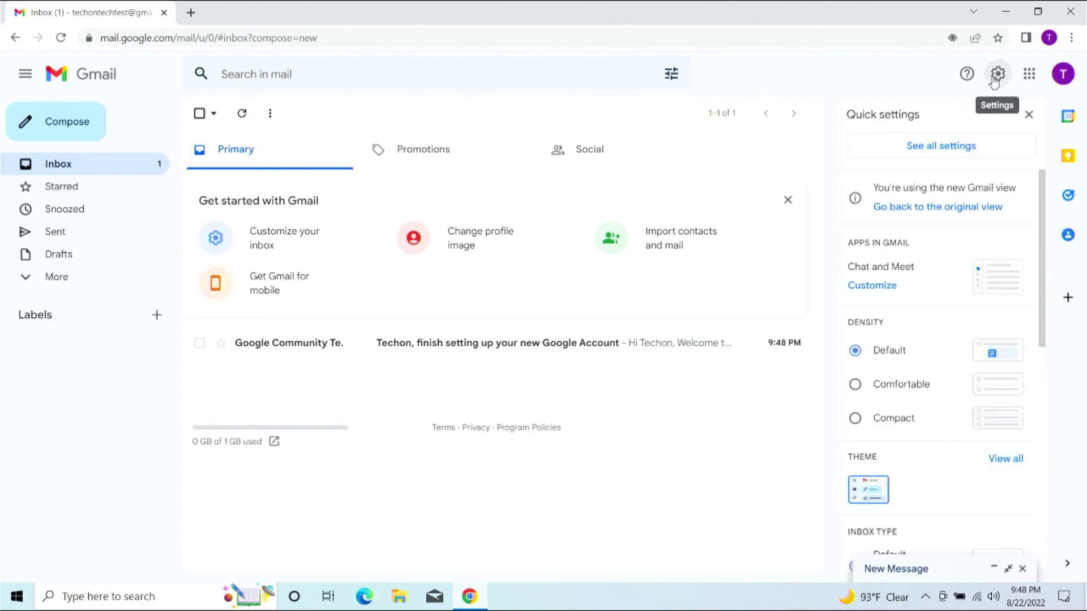
pyautogui.click(1062, 75)
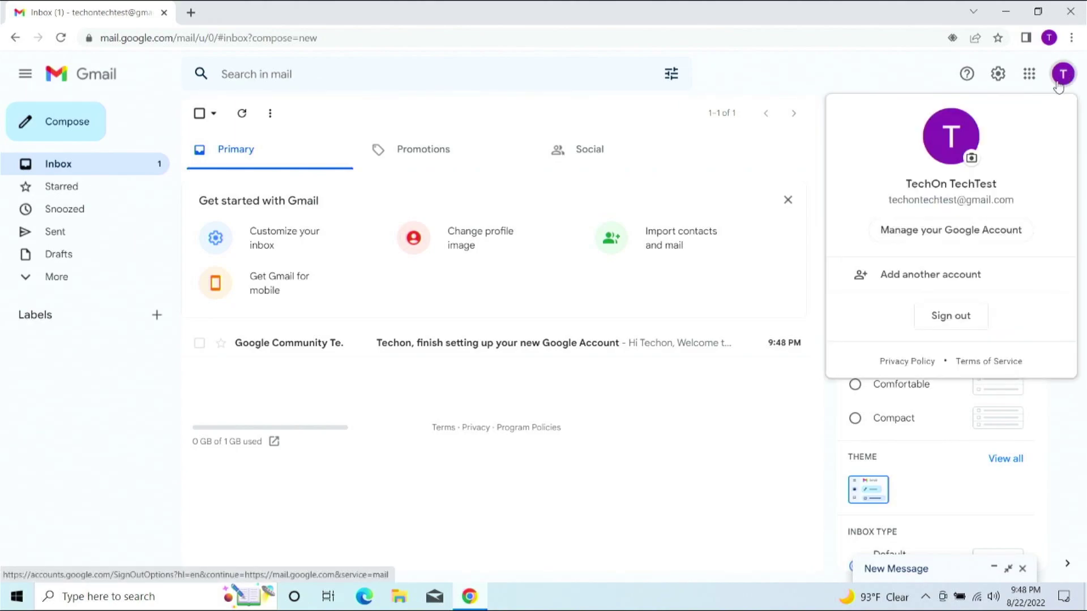